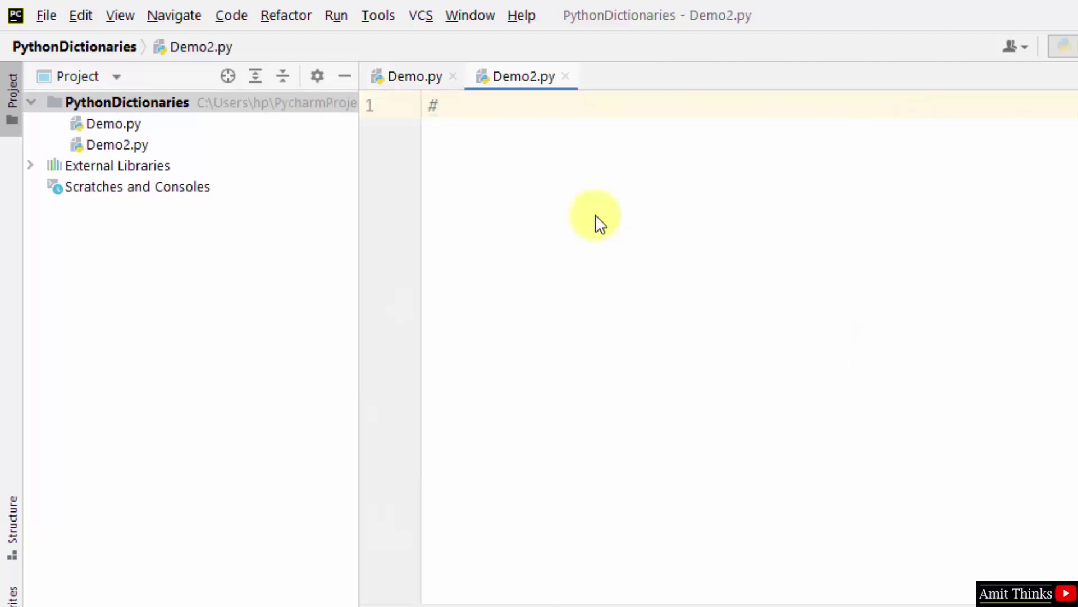
{"action": "type", "text": " Create a D"}
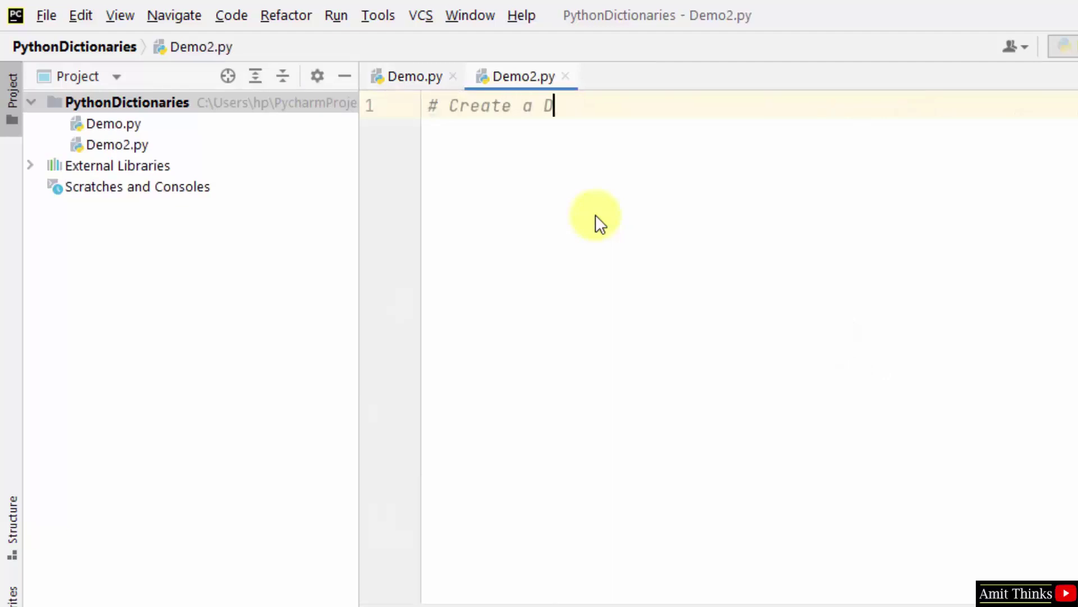
{"action": "type", "text": "ictionary usin"}
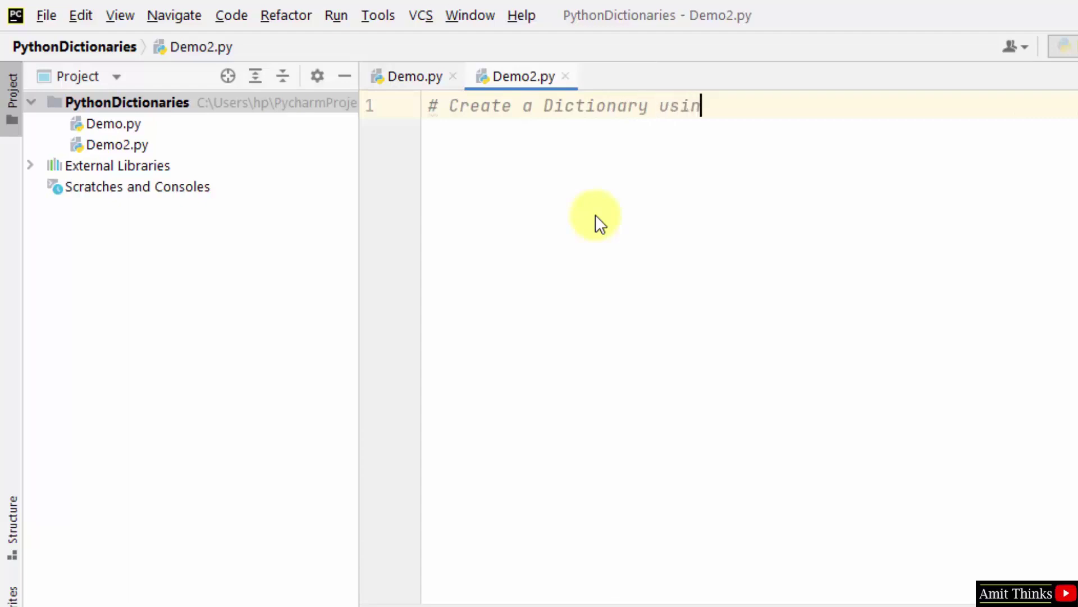
{"action": "type", "text": "g the dict() method"}
Write the comments 'Create a Dictionary using the dict() method' and 'Create a Dictionary' on separate lines.
{"action": "key", "text": "Return"}
{"action": "key", "text": "Return"}
{"action": "type", "text": "#"}
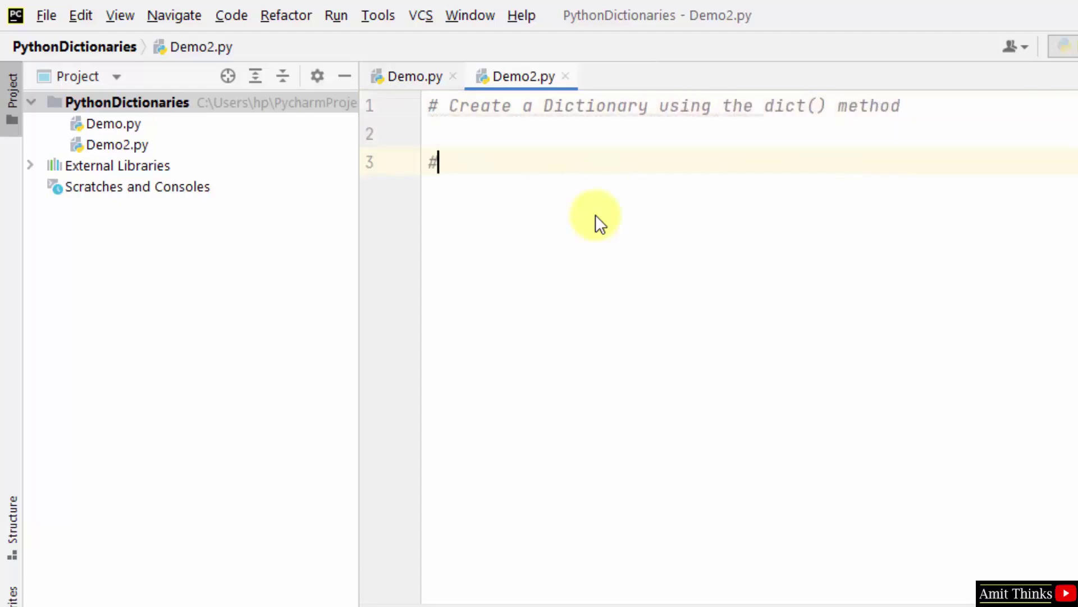
{"action": "type", "text": " Create a Dic"}
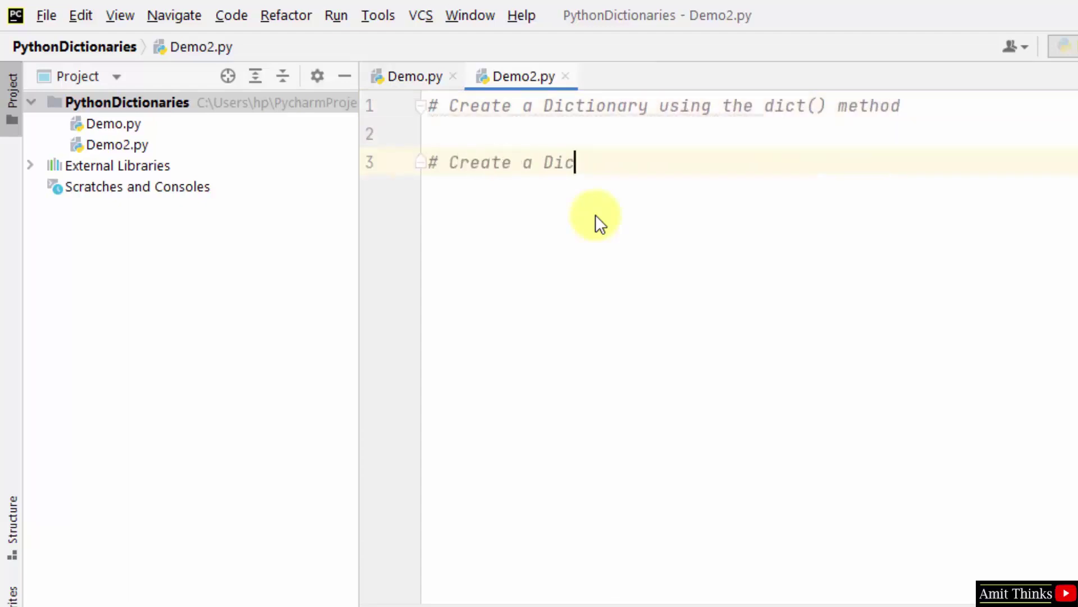
{"action": "type", "text": "tionary"}
{"action": "key", "text": "Return"}
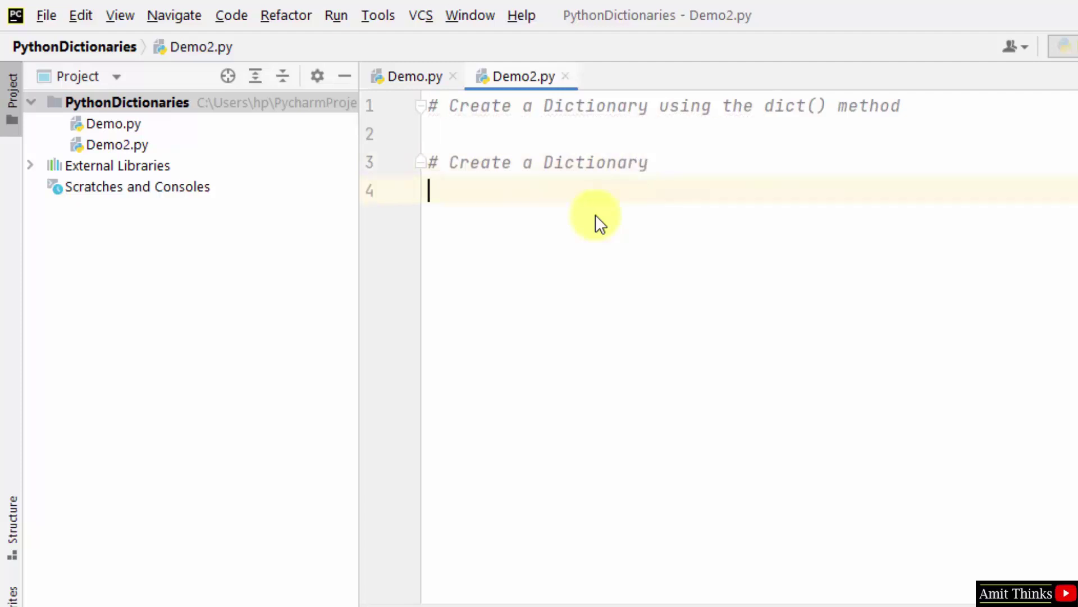
{"action": "type", "text": "mystock "}
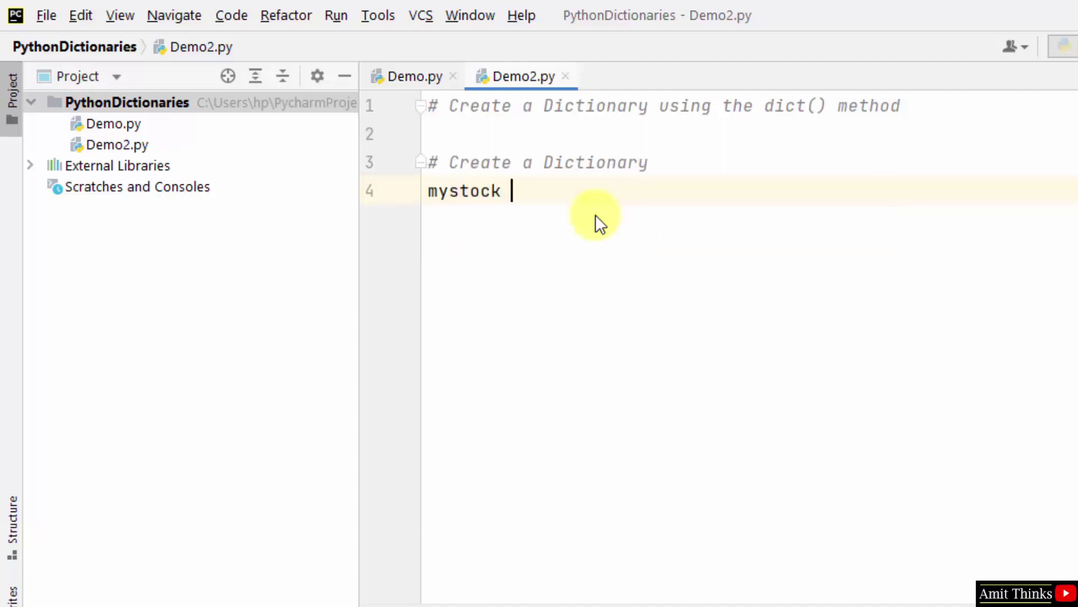
{"action": "type", "text": "= d"}
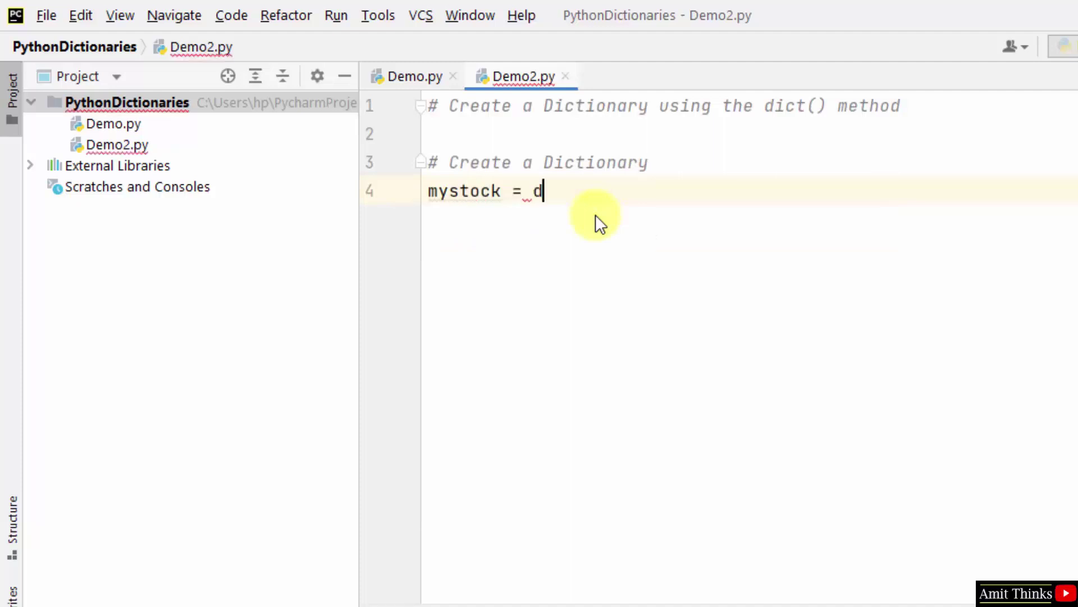
{"action": "type", "text": "ic"}
Enter 'mystock = dict({ })' using the dict autocompletion, with blank lines inside the braces.
{"action": "key", "text": "Return"}
{"action": "type", "text": "("}
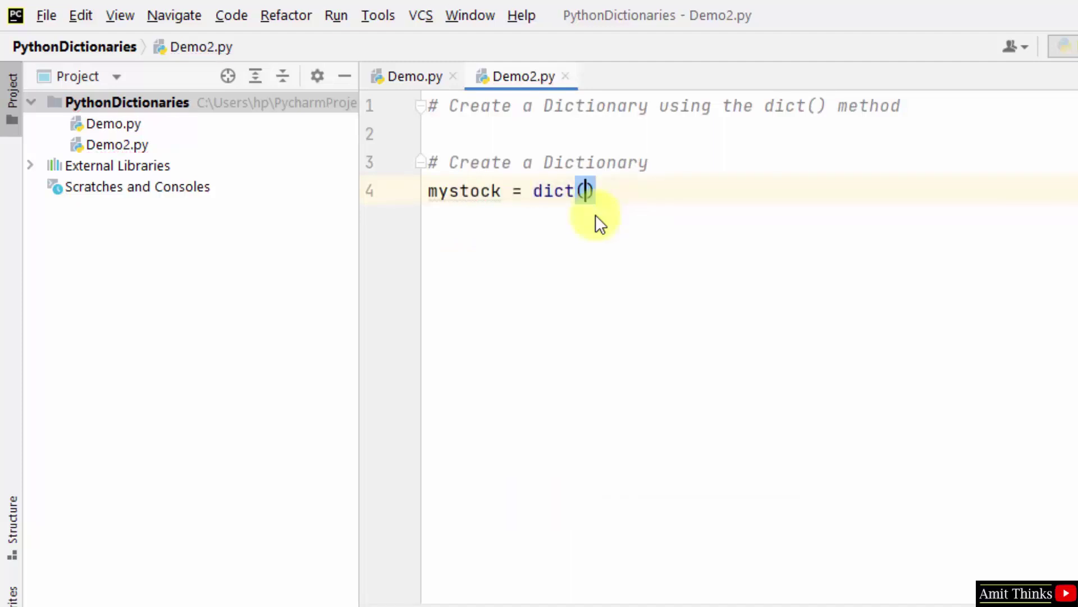
{"action": "type", "text": "{"}
{"action": "key", "text": "Return"}
{"action": "key", "text": "Return"}
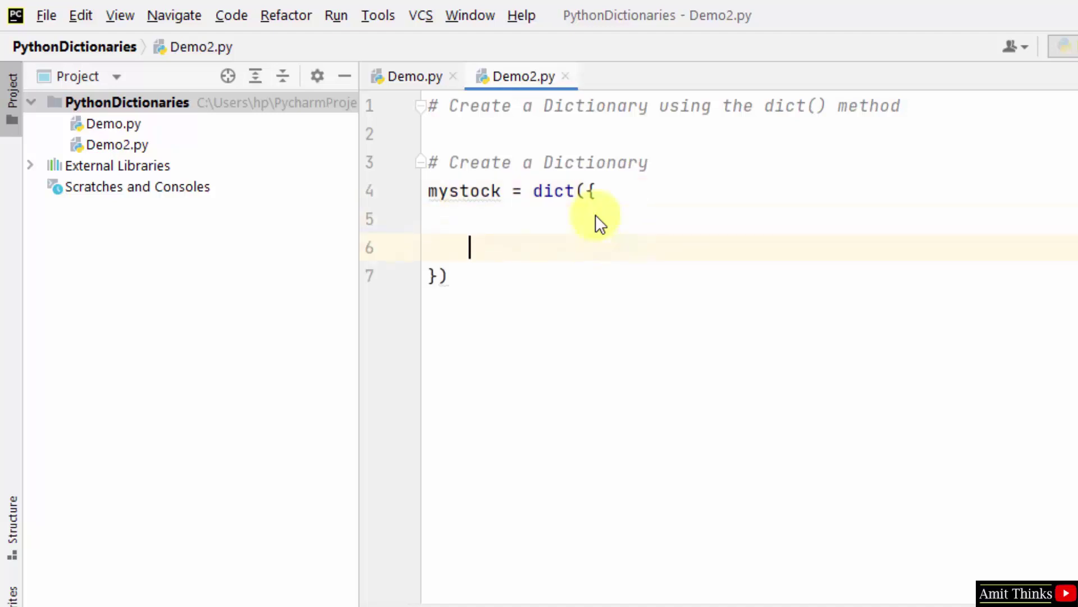
{"action": "key", "text": "Up"}
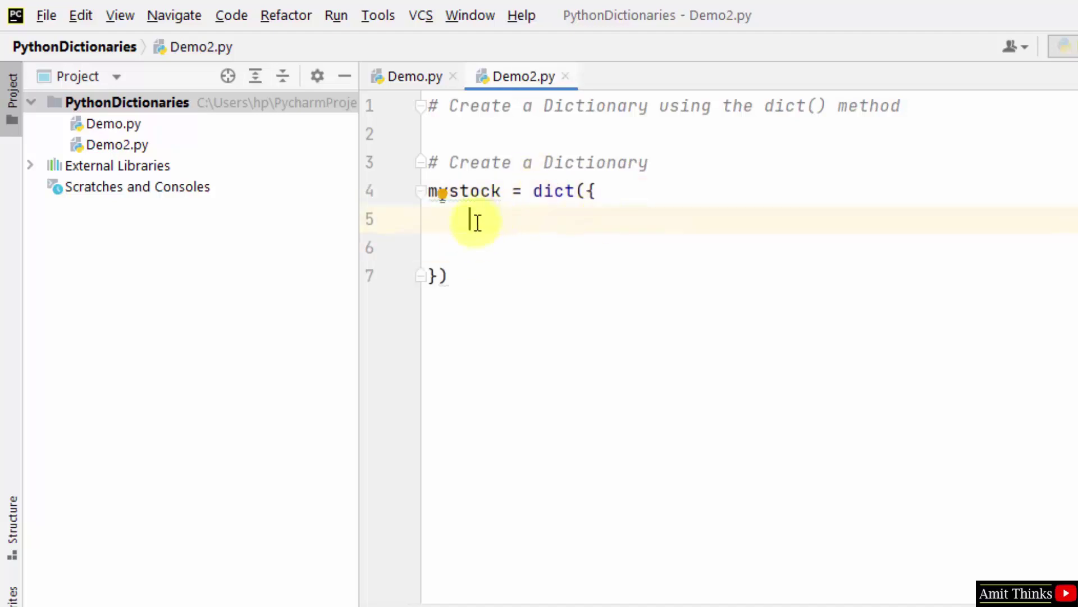
{"action": "left_click_drag", "start_coordinate": [551, 228], "coordinate": [588, 244]}
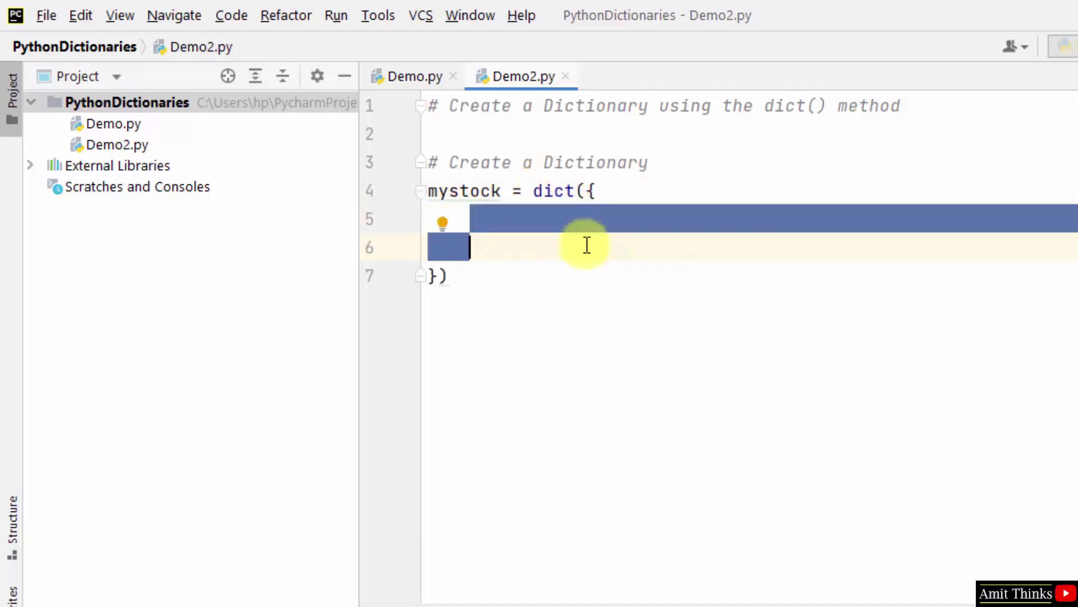
{"action": "left_click", "coordinate": [570, 251]}
{"action": "left_click", "coordinate": [520, 212]}
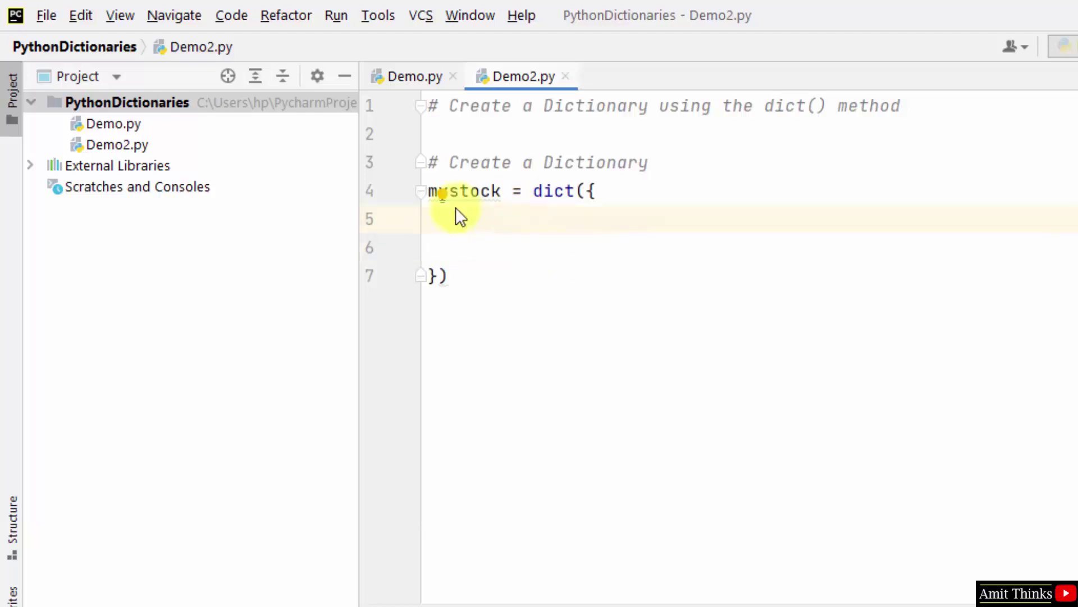
Paste Demo.py's Product, Price, Quantity and InStock pairs into dict(), fixing indentation and blank lines.
{"action": "double_click", "coordinate": [237, 123]}
{"action": "left_click_drag", "start_coordinate": [477, 217], "coordinate": [741, 307]}
{"action": "key", "text": "ctrl+c"}
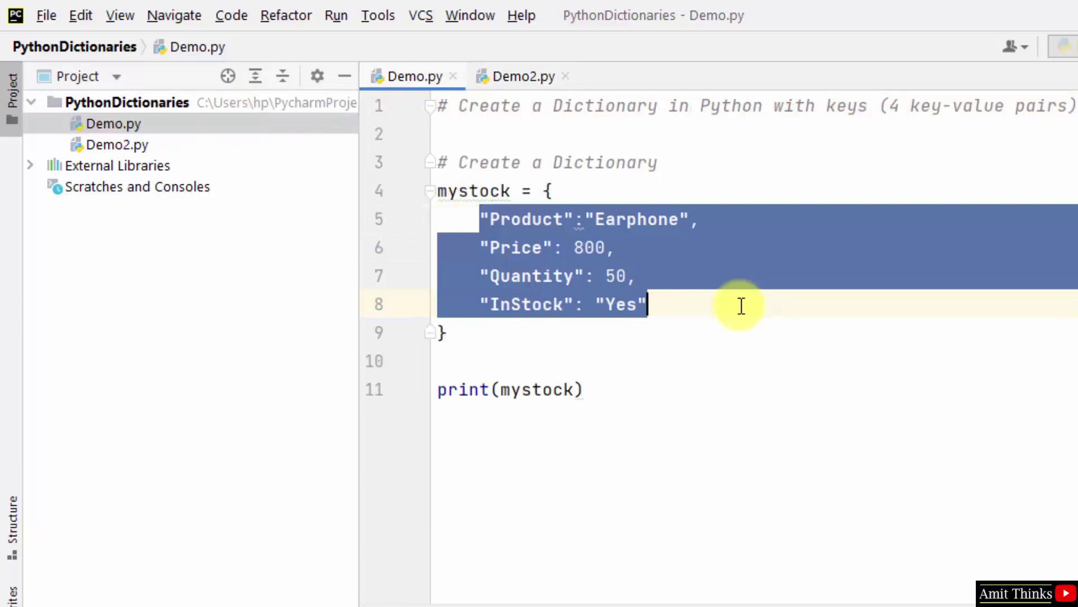
{"action": "double_click", "coordinate": [217, 149]}
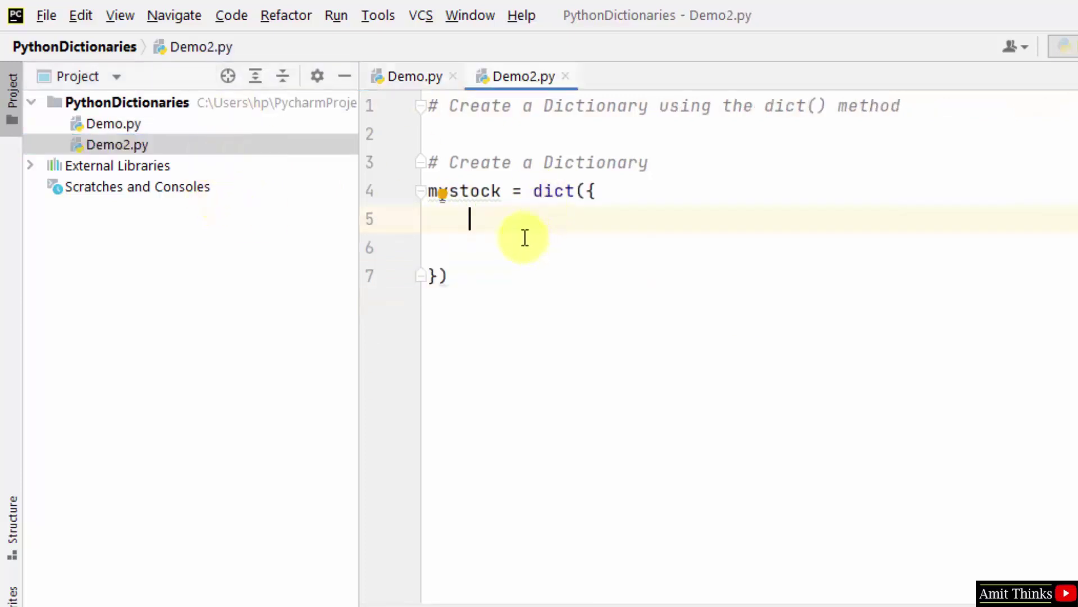
{"action": "key", "text": "ctrl+v"}
{"action": "left_click", "coordinate": [436, 224]}
{"action": "key", "text": "Tab"}
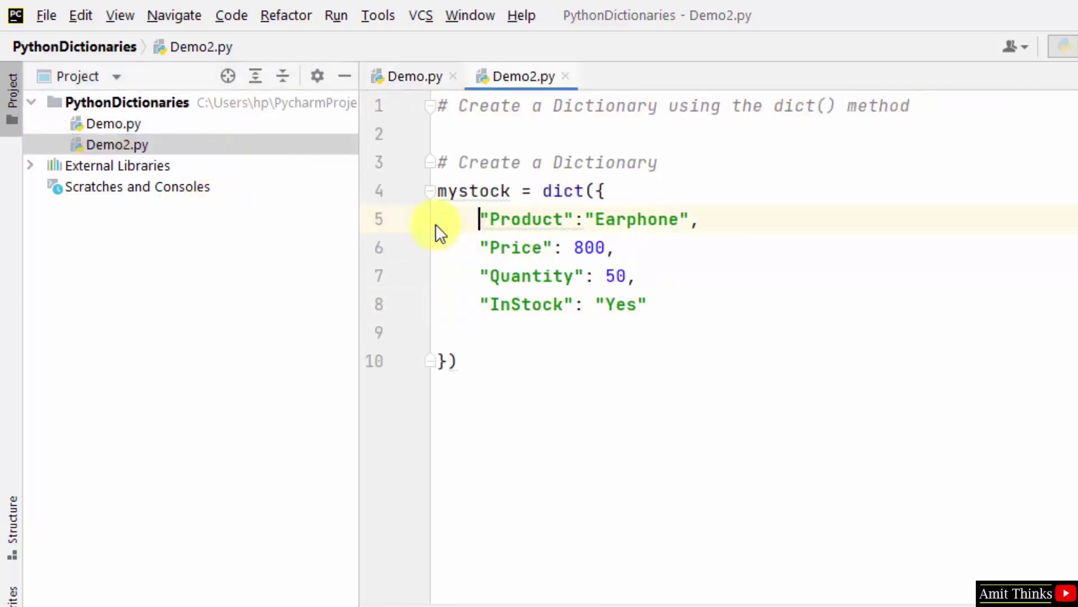
{"action": "key", "text": "Down"}
{"action": "key", "text": "Down"}
{"action": "key", "text": "Down"}
{"action": "key", "text": "Down"}
{"action": "key", "text": "BackSpace"}
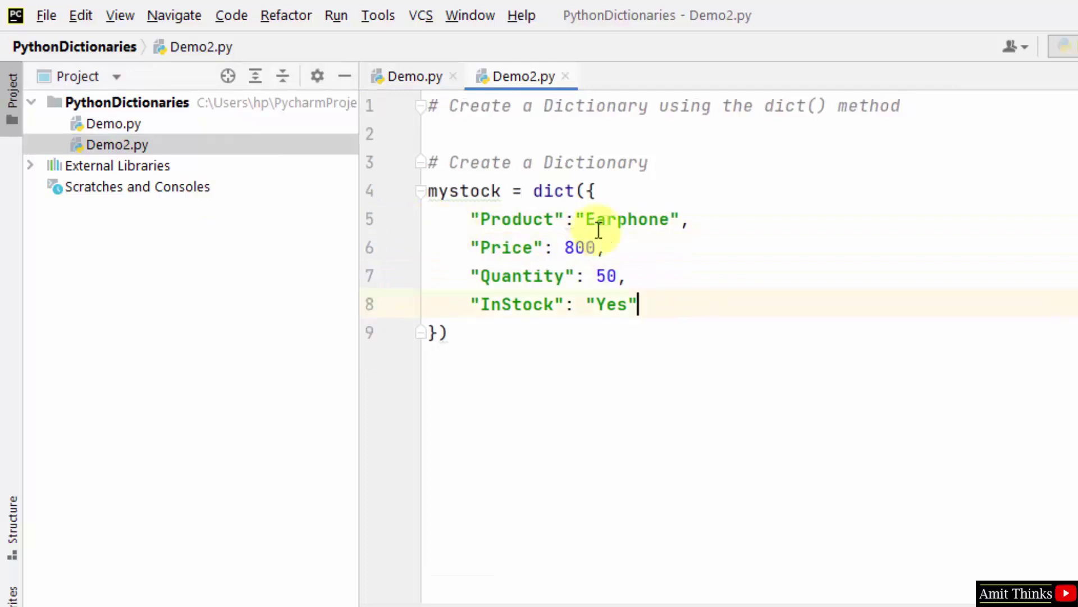
{"action": "double_click", "coordinate": [494, 218]}
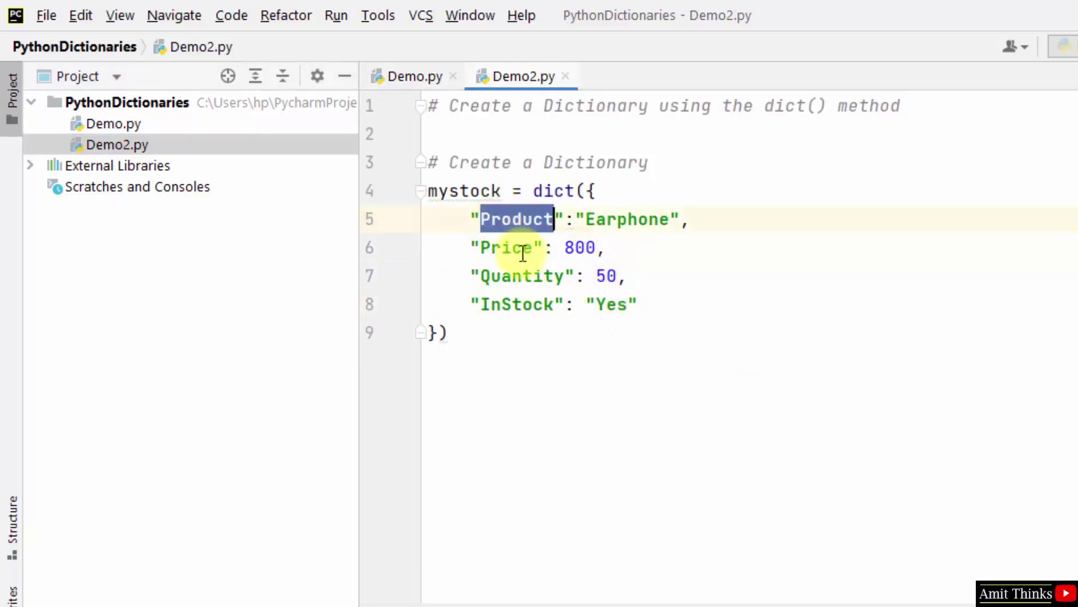
{"action": "left_click", "coordinate": [525, 272]}
Add print(mystock) below the dictionary and bring up Demo2's run options.
{"action": "left_click", "coordinate": [522, 319]}
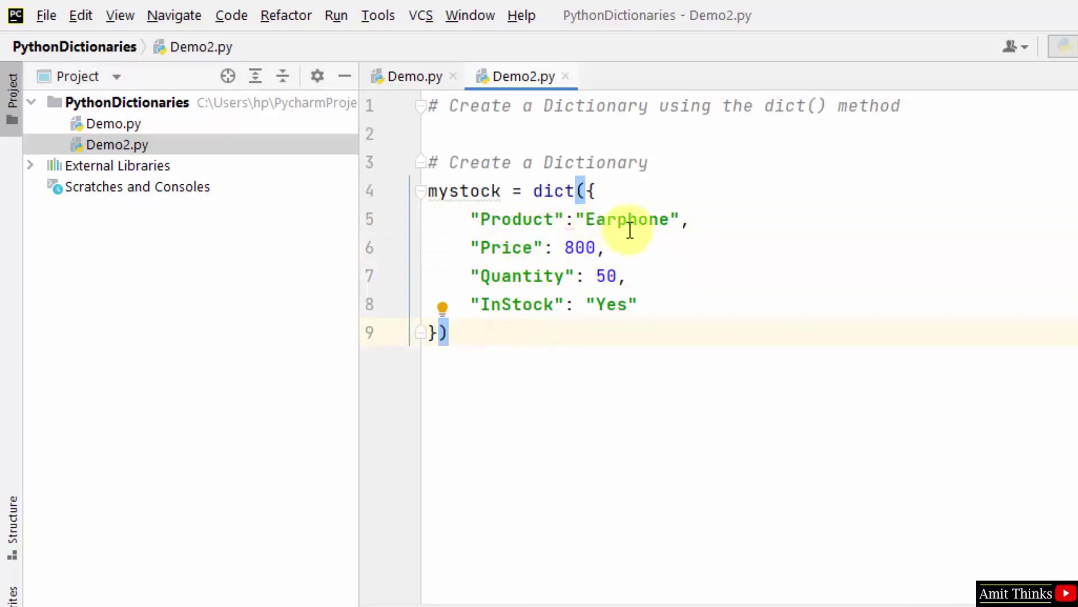
{"action": "key", "text": "Return"}
{"action": "key", "text": "Return"}
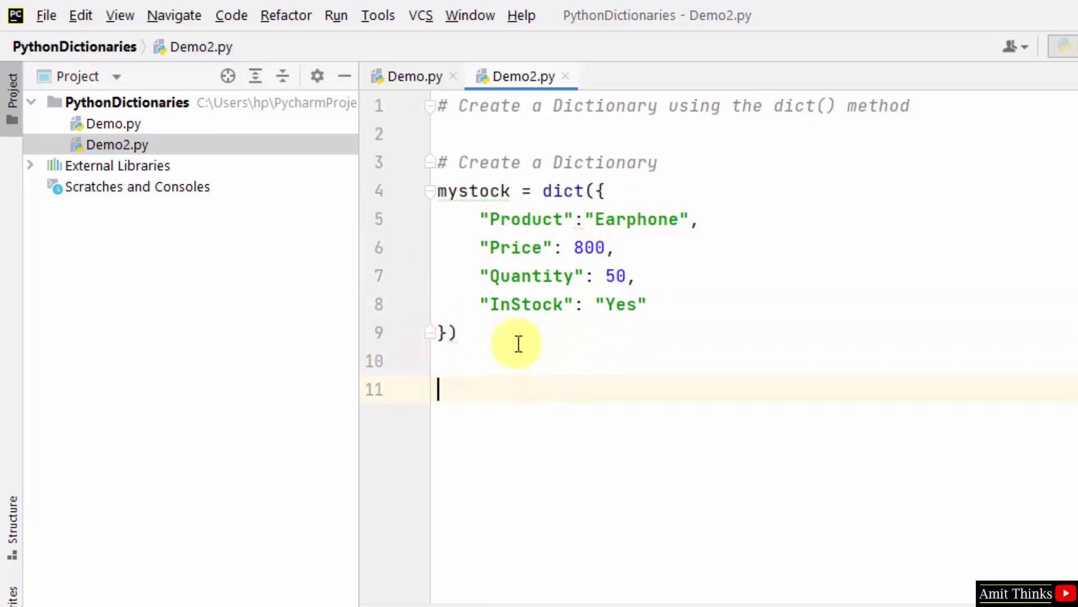
{"action": "type", "text": "print(my"}
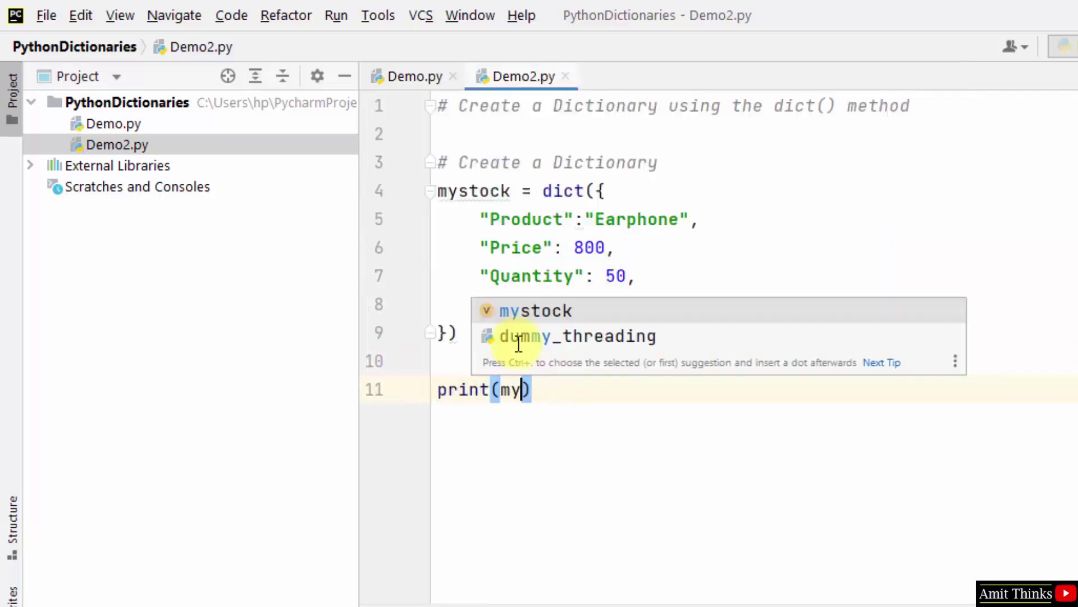
{"action": "key", "text": "Return"}
{"action": "left_click", "coordinate": [692, 362]}
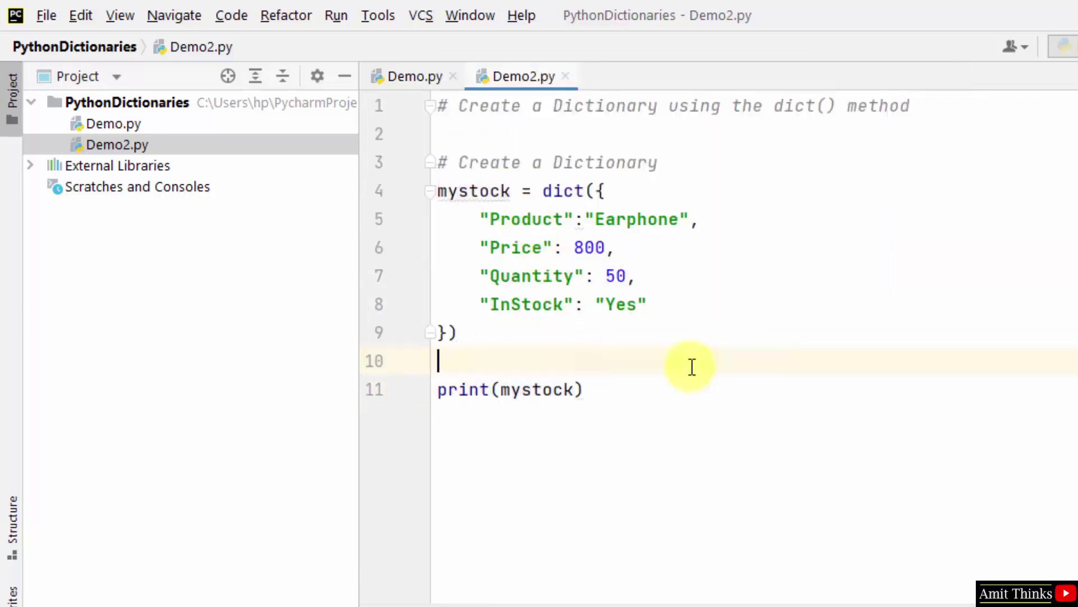
{"action": "right_click", "coordinate": [691, 362]}
{"action": "left_click", "coordinate": [752, 537]}
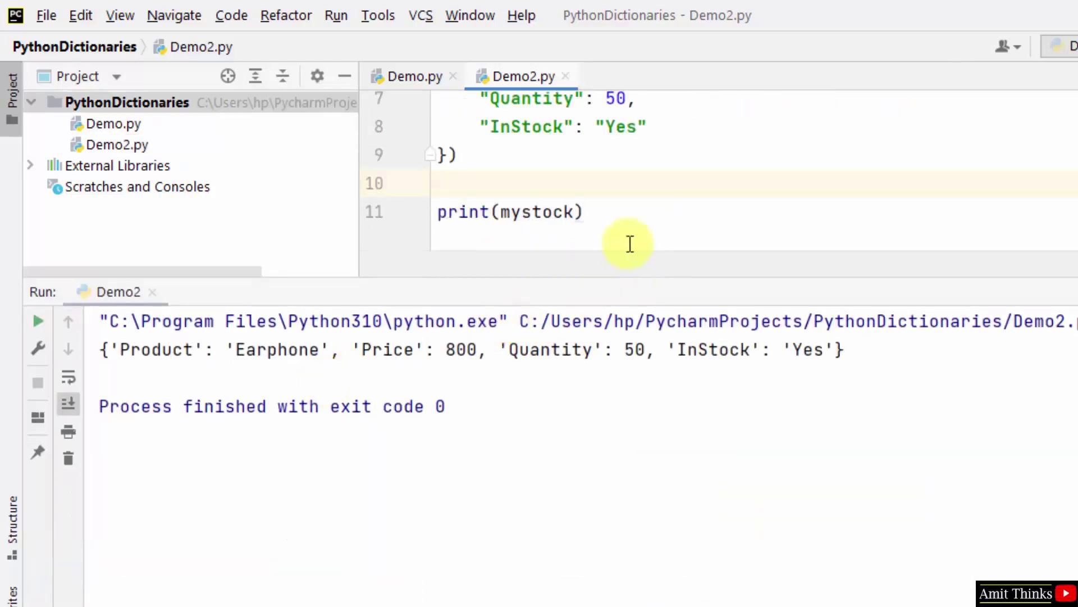
{"action": "left_click_drag", "start_coordinate": [606, 281], "coordinate": [607, 606]}
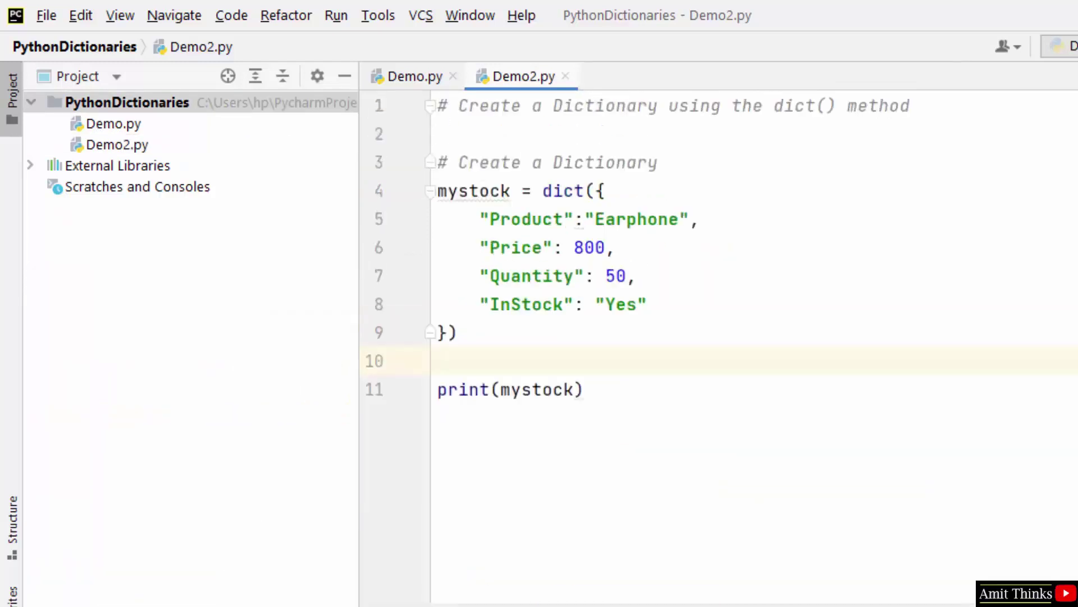